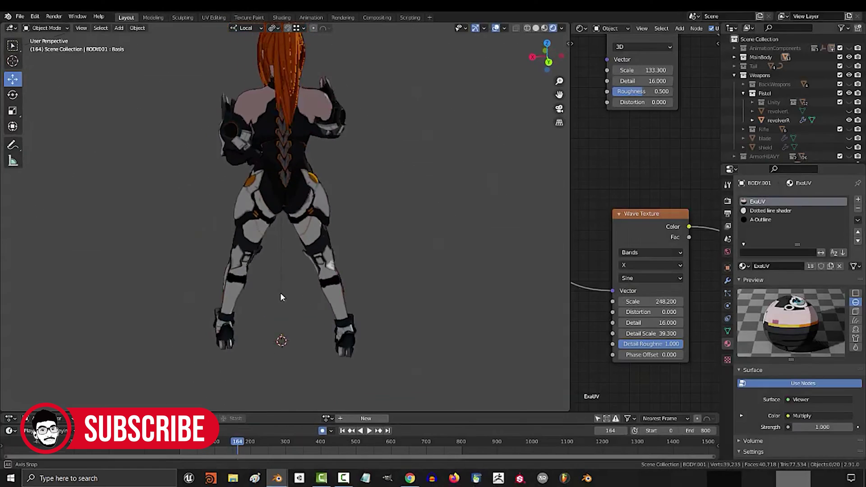
- Orbit the manga character, preview a node's output in the shader editor, then open the File menu
{"action": "mouse_move", "coordinate": [350, 283]}
{"action": "middle_mouse_down"}
{"action": "mouse_move", "coordinate": [258, 269]}
{"action": "mouse_move", "coordinate": [210, 282]}
{"action": "middle_mouse_up"}
{"action": "left_click", "coordinate": [611, 214], "text": "ctrl+shift"}
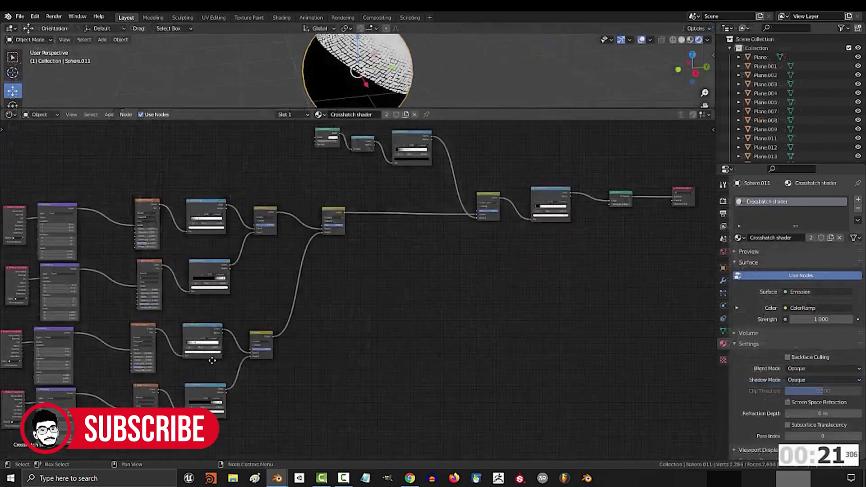
{"action": "scroll", "coordinate": [371, 321], "scroll_direction": "down", "scroll_amount": 2}
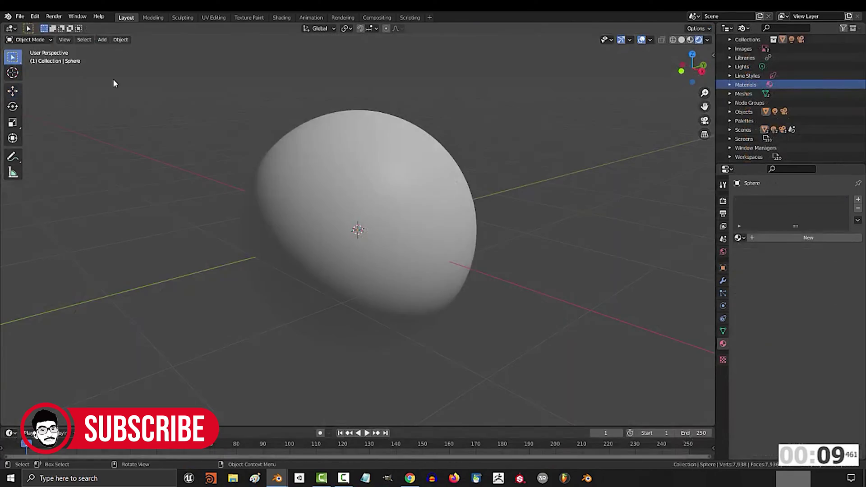
{"action": "left_click", "coordinate": [20, 16]}
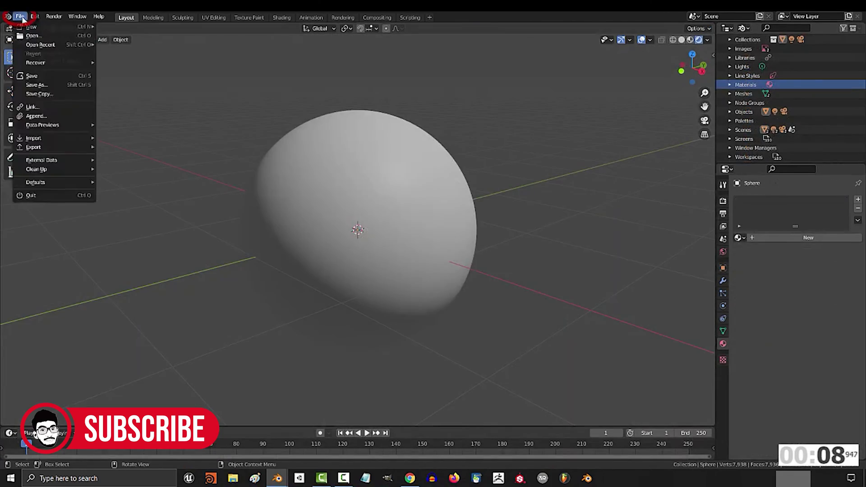
- Apply the Gold Armor material from the Assets panel to the robot's helmet and zoom in
{"action": "left_click", "coordinate": [36, 116]}
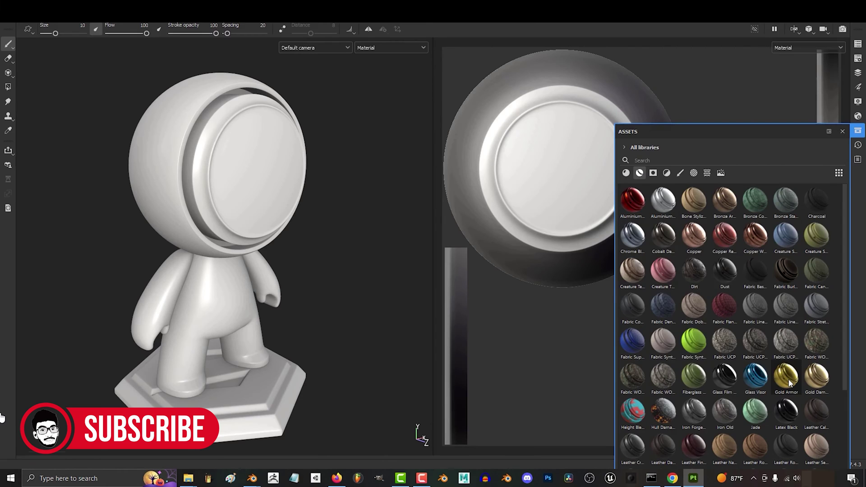
{"action": "mouse_move", "coordinate": [789, 384]}
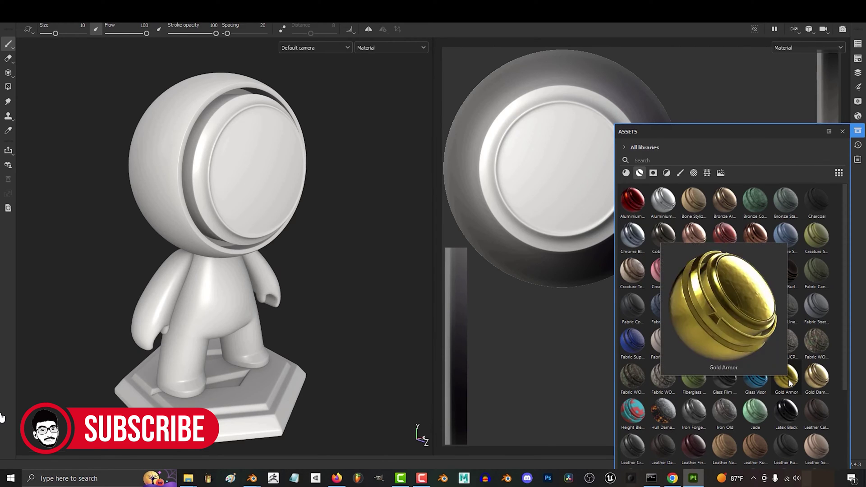
{"action": "left_click_drag", "start_coordinate": [789, 384], "coordinate": [711, 383]}
{"action": "left_click_drag", "start_coordinate": [263, 235], "coordinate": [221, 188]}
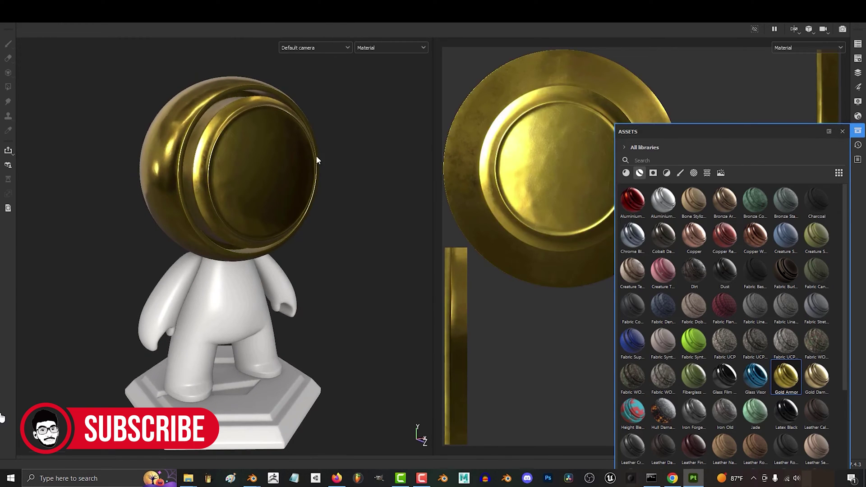
{"action": "scroll", "coordinate": [317, 160], "scroll_direction": "up", "scroll_amount": 5}
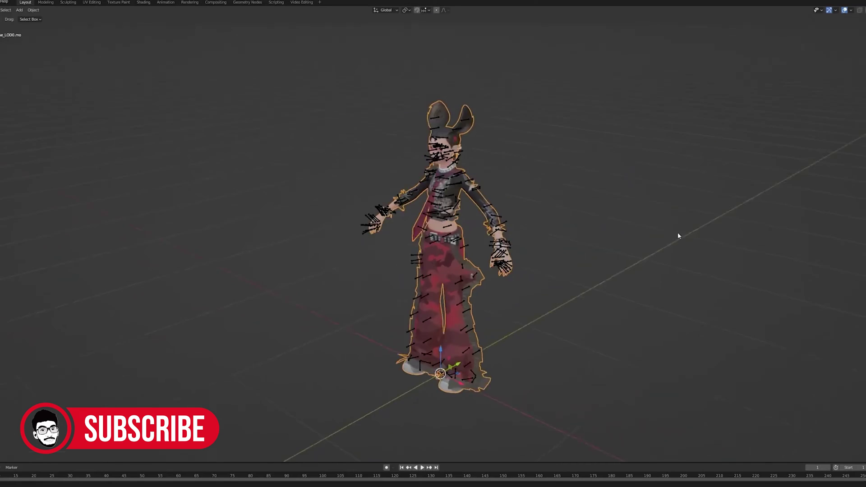
- Orbit the mouse-eared character, switch to the Shading workspace and show the Viewport Overlays options
{"action": "mouse_move", "coordinate": [677, 232]}
{"action": "middle_mouse_down"}
{"action": "mouse_move", "coordinate": [517, 237]}
{"action": "mouse_move", "coordinate": [356, 224]}
{"action": "middle_mouse_up"}
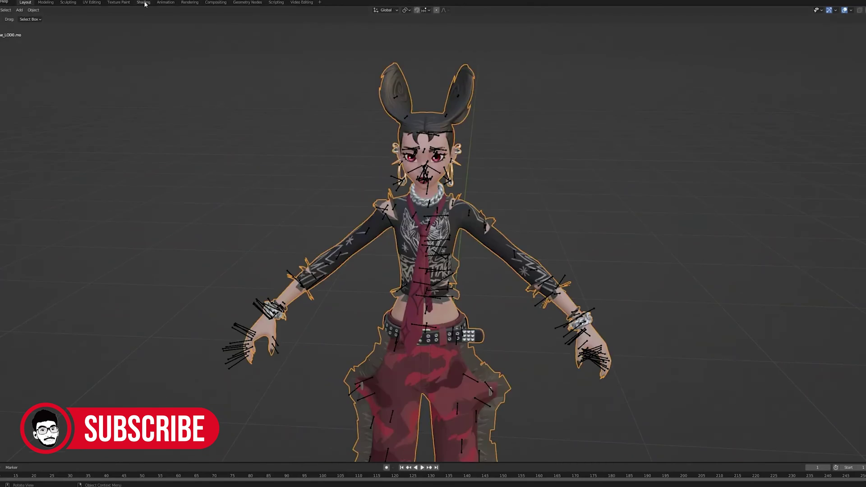
{"action": "left_click", "coordinate": [145, 3]}
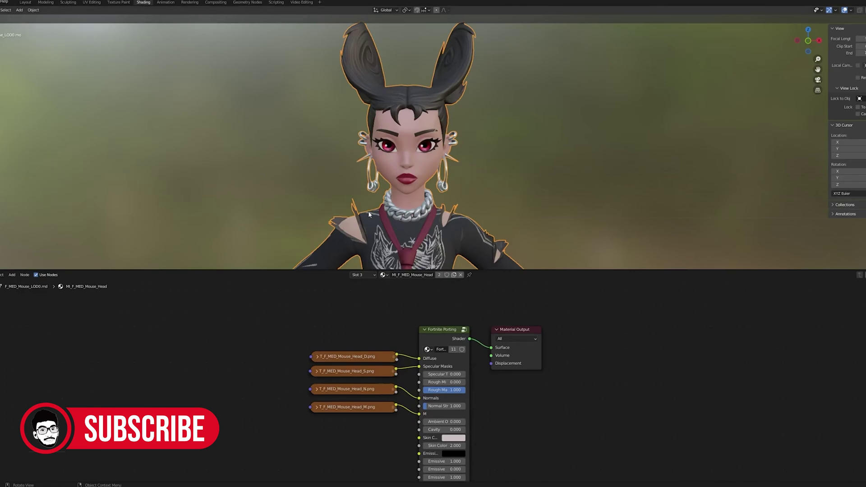
{"action": "left_click", "coordinate": [851, 11]}
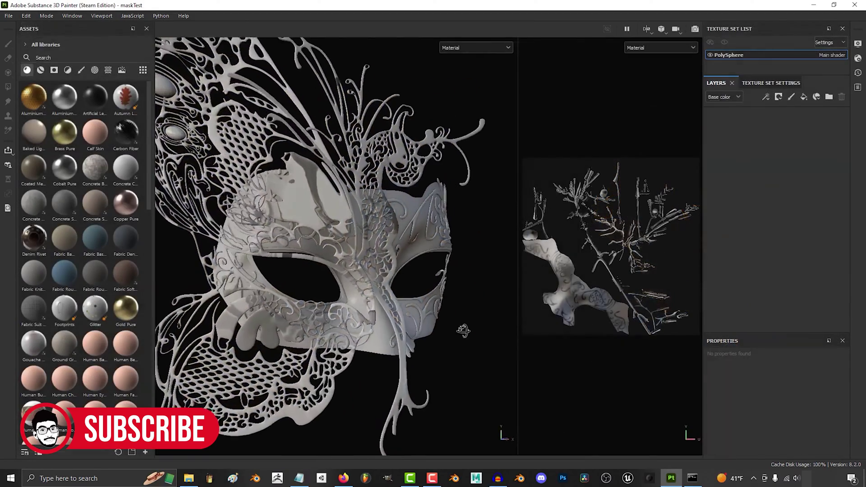
- Paint silver dabs and streaks down the gold mask's right side, then add a generator
{"action": "mouse_move", "coordinate": [418, 313]}
{"action": "left_mouse_down", "text": "alt"}
{"action": "mouse_move", "coordinate": [357, 274]}
{"action": "mouse_move", "coordinate": [319, 315]}
{"action": "mouse_move", "coordinate": [407, 309]}
{"action": "left_mouse_up", "text": "alt"}
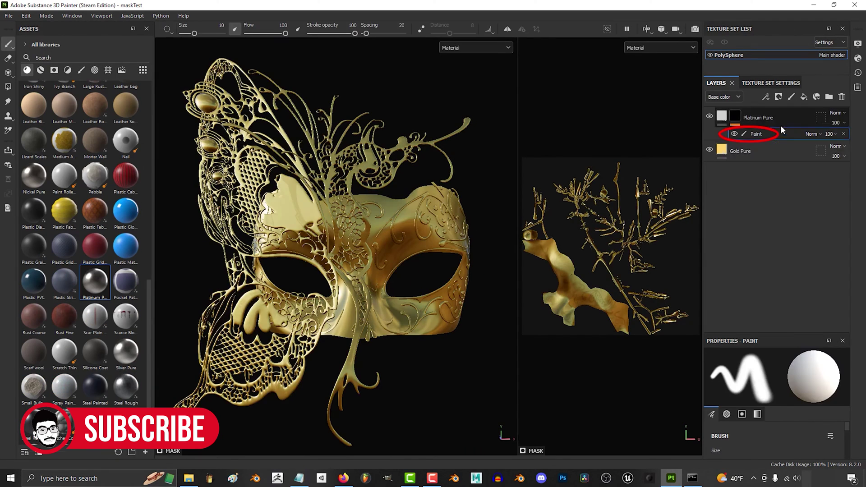
{"action": "left_click", "coordinate": [405, 225]}
{"action": "left_click_drag", "start_coordinate": [469, 226], "coordinate": [446, 327]}
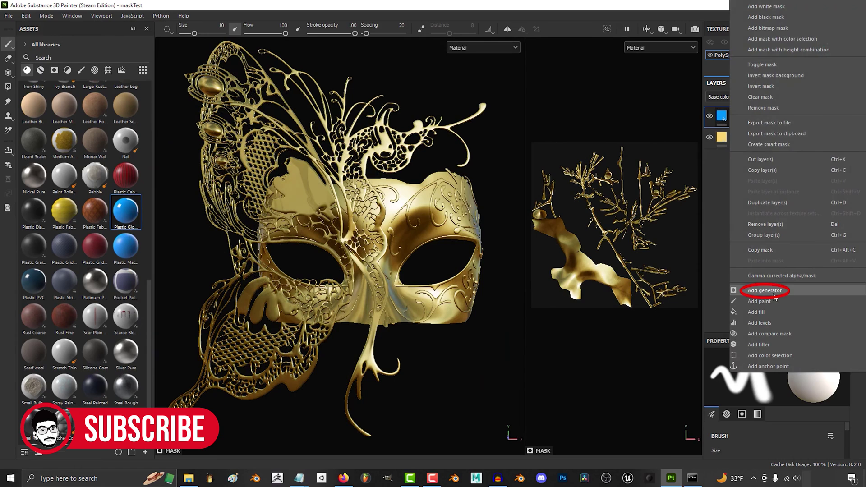
{"action": "left_click", "coordinate": [767, 291]}
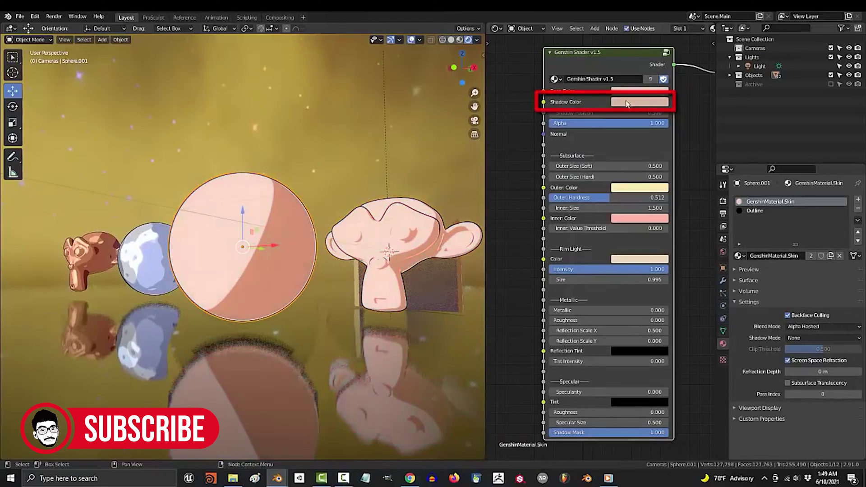
- Try different shadow colours, cancel the change, and adjust the Shadow Position value
{"action": "left_click", "coordinate": [626, 104]}
{"action": "mouse_move", "coordinate": [645, 149]}
{"action": "left_mouse_down"}
{"action": "mouse_move", "coordinate": [629, 132]}
{"action": "mouse_move", "coordinate": [672, 164]}
{"action": "mouse_move", "coordinate": [625, 161]}
{"action": "left_mouse_up"}
{"action": "key", "text": "Escape"}
{"action": "mouse_move", "coordinate": [609, 113]}
{"action": "left_mouse_down"}
{"action": "mouse_move", "coordinate": [595, 112]}
{"action": "mouse_move", "coordinate": [618, 112]}
{"action": "mouse_move", "coordinate": [605, 112]}
{"action": "left_mouse_up"}
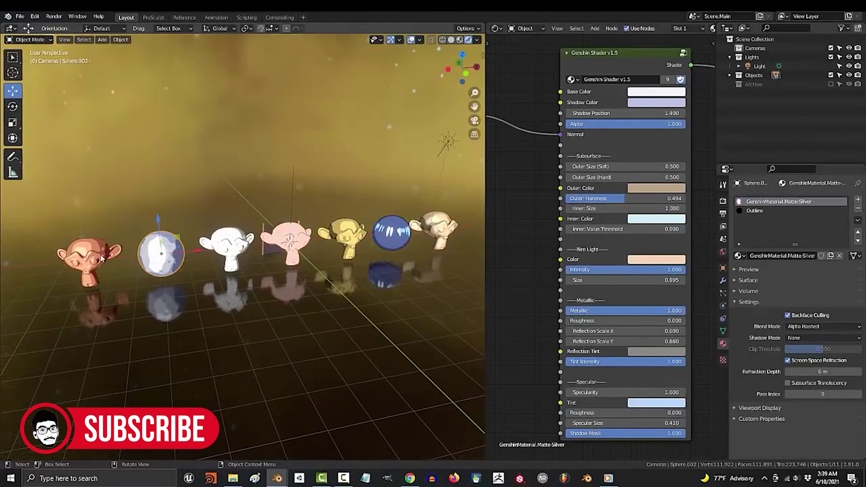
- Inspect the copper and gold Suzanne monkeys' Genshin materials, then orbit the anime character
{"action": "left_click", "coordinate": [101, 257]}
{"action": "left_click", "coordinate": [345, 238]}
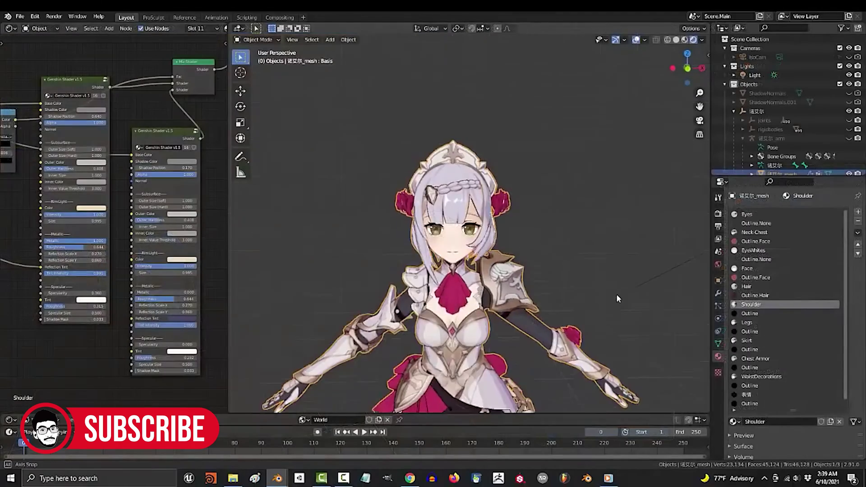
{"action": "middle_click_drag", "start_coordinate": [616, 294], "coordinate": [278, 264]}
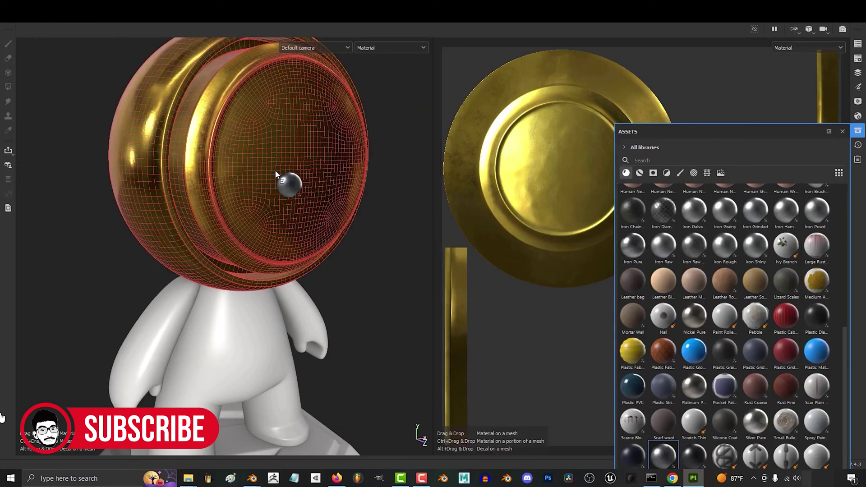
- Give the Steel Rough layer on the helmet a black mask
{"action": "left_click", "coordinate": [691, 150]}
{"action": "left_click", "coordinate": [858, 73]}
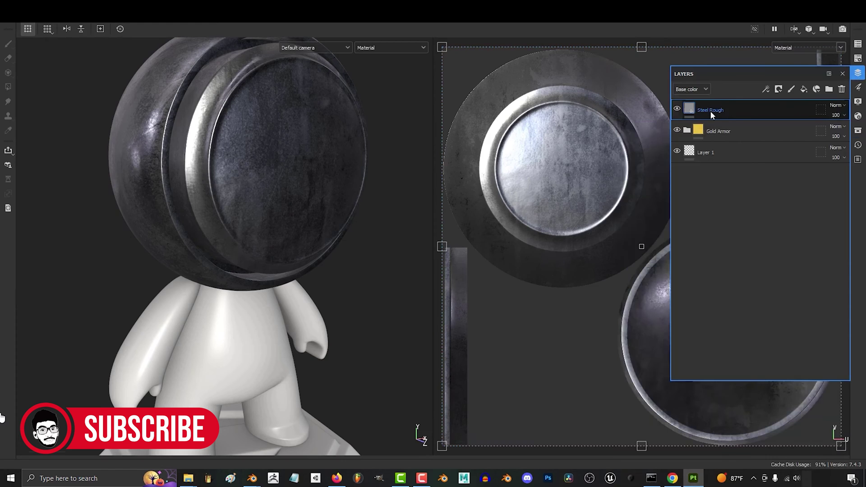
{"action": "right_click", "coordinate": [710, 111]}
{"action": "left_click", "coordinate": [748, 72]}
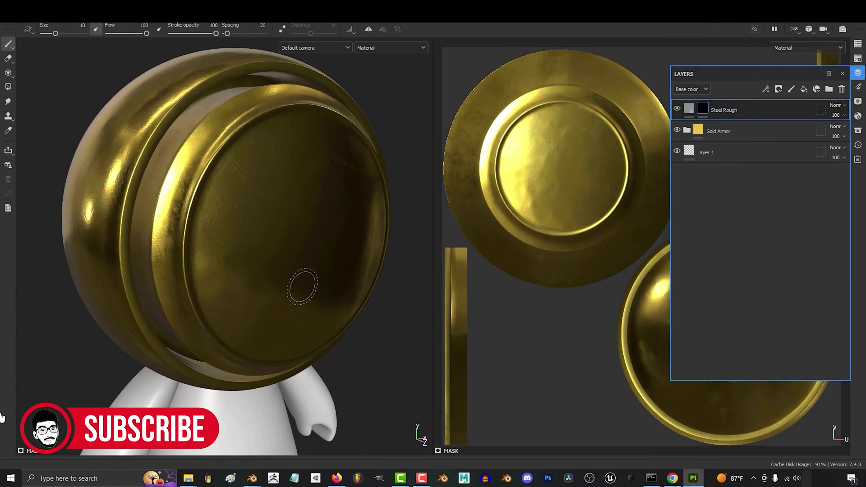
- Add a Metal Edge Wear generator to the Steel Rough mask
{"action": "right_click", "coordinate": [724, 108]}
{"action": "left_click", "coordinate": [780, 317]}
{"action": "left_click", "coordinate": [732, 126]}
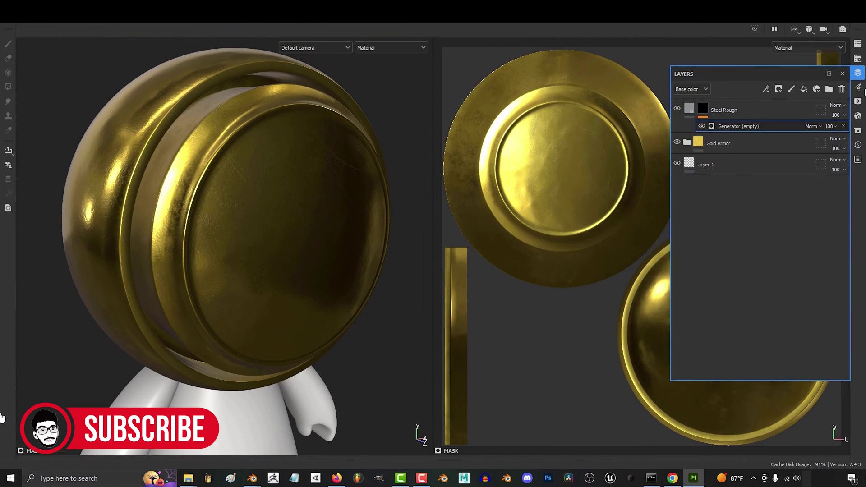
{"action": "left_click", "coordinate": [758, 128]}
{"action": "type", "text": "metal"}
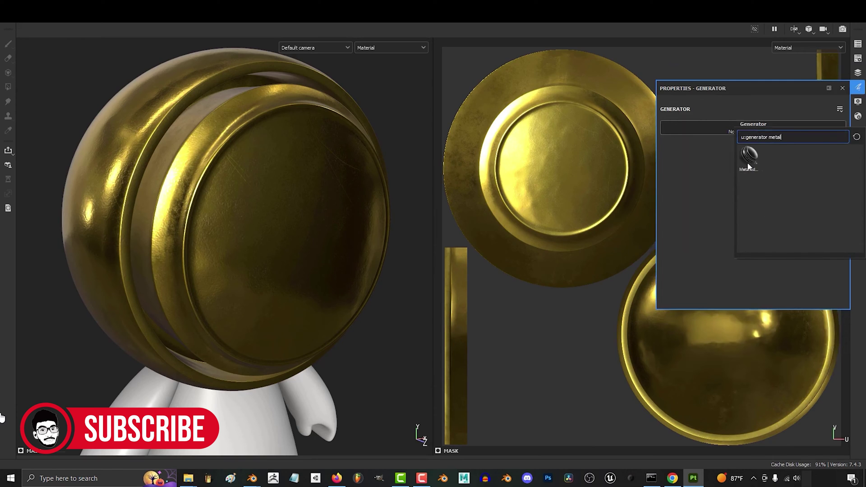
{"action": "left_click", "coordinate": [748, 162]}
- Lower the Wear Level to about 0.42 and fine-tune the wear contrast
{"action": "left_click_drag", "start_coordinate": [239, 270], "coordinate": [221, 272], "text": "alt"}
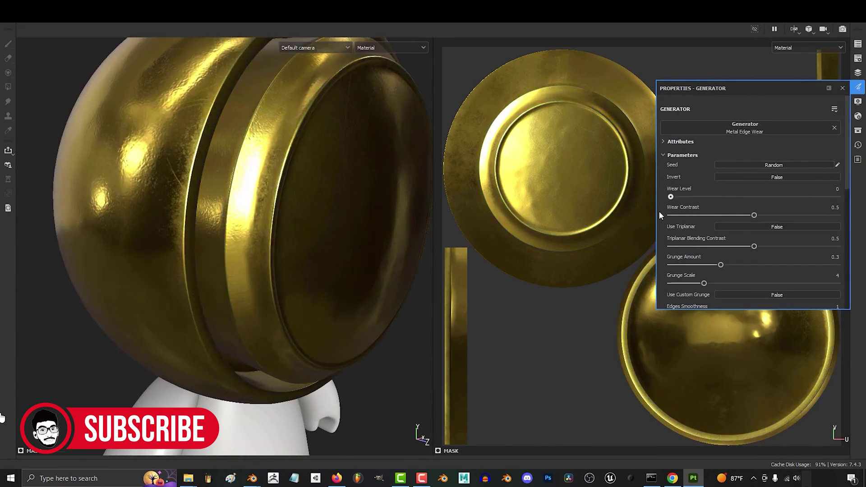
{"action": "left_click", "coordinate": [741, 197]}
{"action": "left_click", "coordinate": [755, 215]}
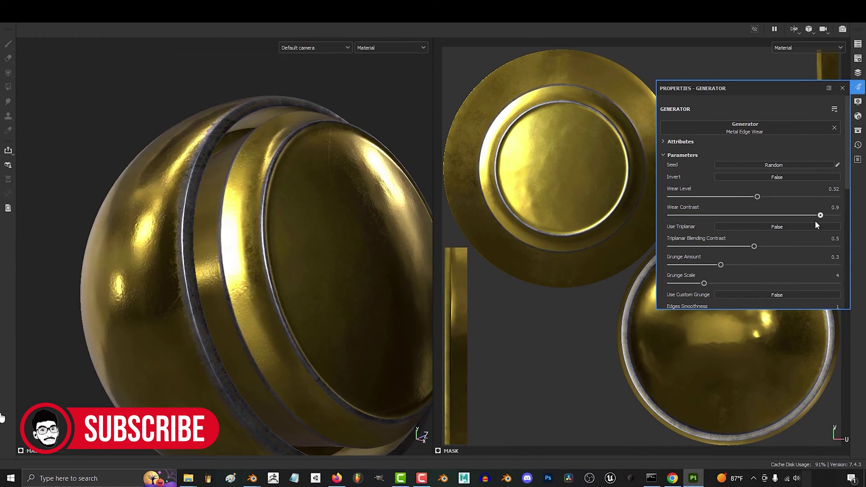
{"action": "scroll", "coordinate": [722, 185], "scroll_direction": "down", "scroll_amount": 3}
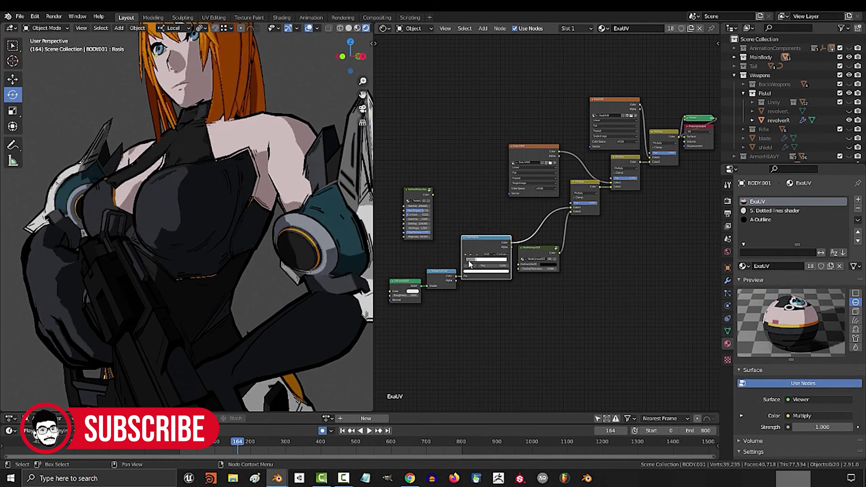
- Feed Multiply from the left node instead of the ColorRamp, then rotate the projection square
{"action": "left_click_drag", "start_coordinate": [571, 208], "coordinate": [528, 225]}
{"action": "left_click_drag", "start_coordinate": [433, 195], "coordinate": [570, 203]}
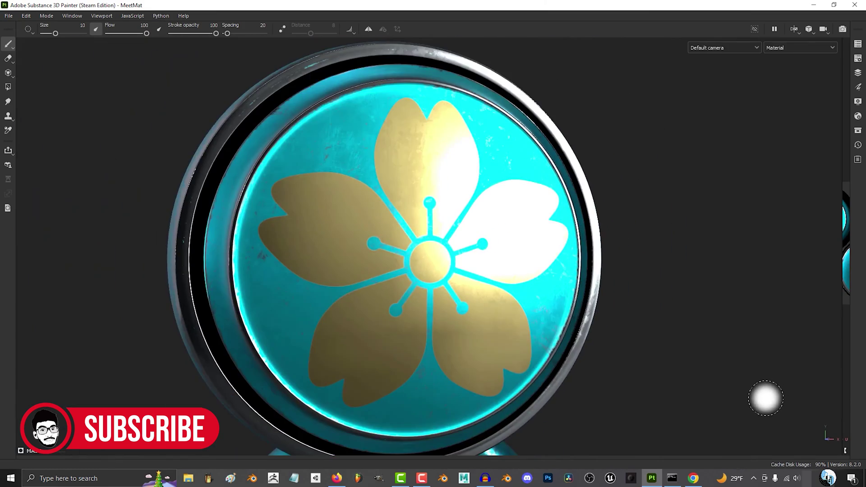
{"action": "left_click_drag", "start_coordinate": [765, 397], "coordinate": [495, 240], "text": "alt"}
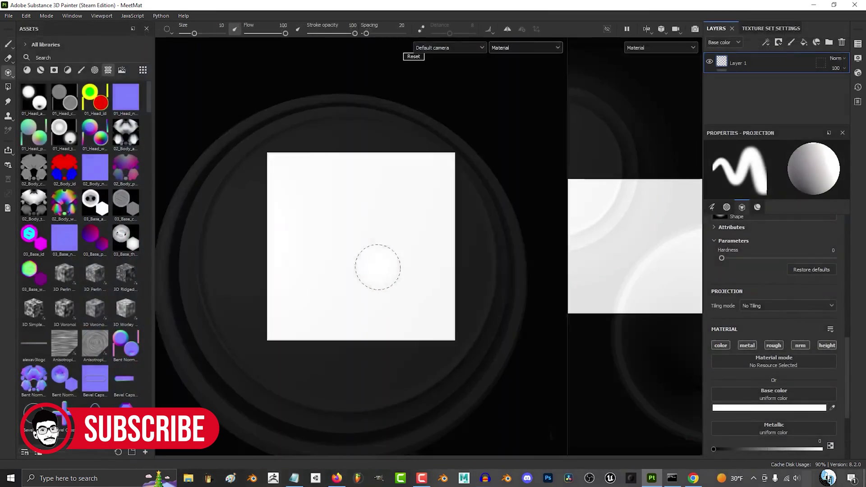
{"action": "mouse_move", "coordinate": [377, 267]}
{"action": "left_mouse_down"}
{"action": "mouse_move", "coordinate": [391, 234]}
{"action": "mouse_move", "coordinate": [387, 257]}
{"action": "mouse_move", "coordinate": [402, 266]}
{"action": "mouse_move", "coordinate": [396, 247]}
{"action": "mouse_move", "coordinate": [385, 269]}
{"action": "mouse_move", "coordinate": [361, 265]}
{"action": "left_mouse_up"}
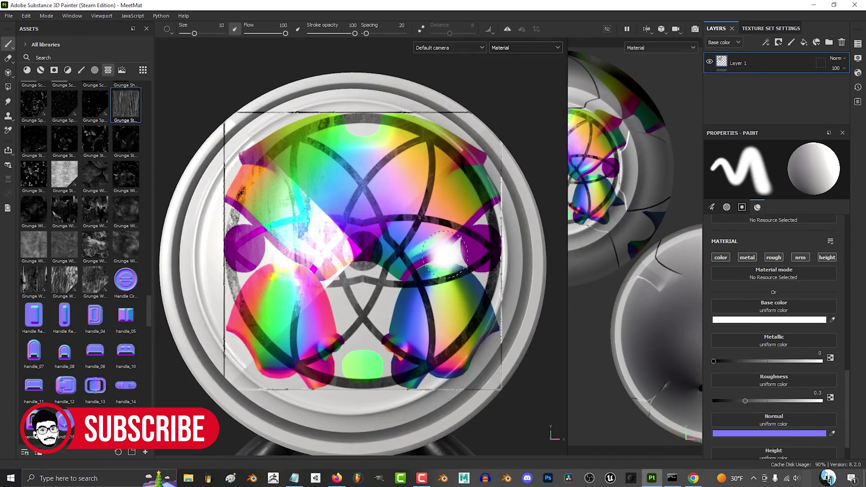
- Paint the brass Celtic knot pattern onto the cyan plate, then remove the Celtic stencil
{"action": "left_click_drag", "start_coordinate": [444, 255], "coordinate": [304, 274], "text": "alt"}
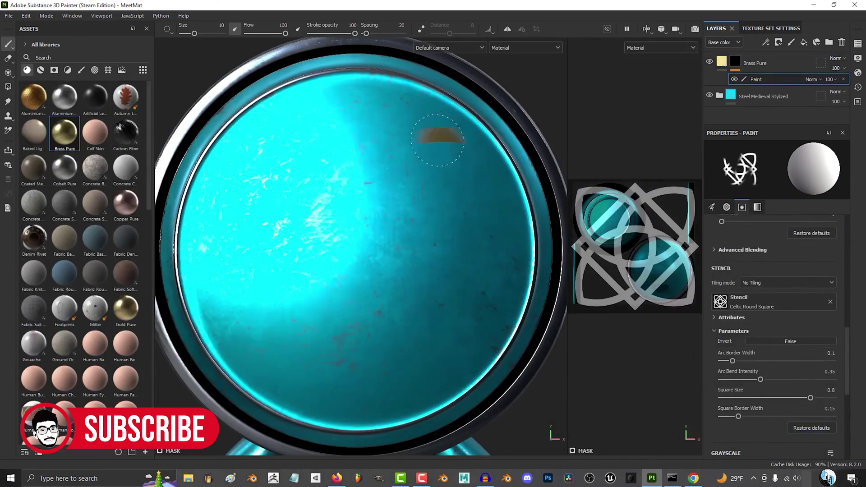
{"action": "mouse_move", "coordinate": [437, 140]}
{"action": "left_mouse_down"}
{"action": "mouse_move", "coordinate": [253, 199]}
{"action": "mouse_move", "coordinate": [252, 271]}
{"action": "mouse_move", "coordinate": [338, 334]}
{"action": "left_mouse_up"}
{"action": "scroll", "coordinate": [404, 230], "scroll_direction": "down", "scroll_amount": 5}
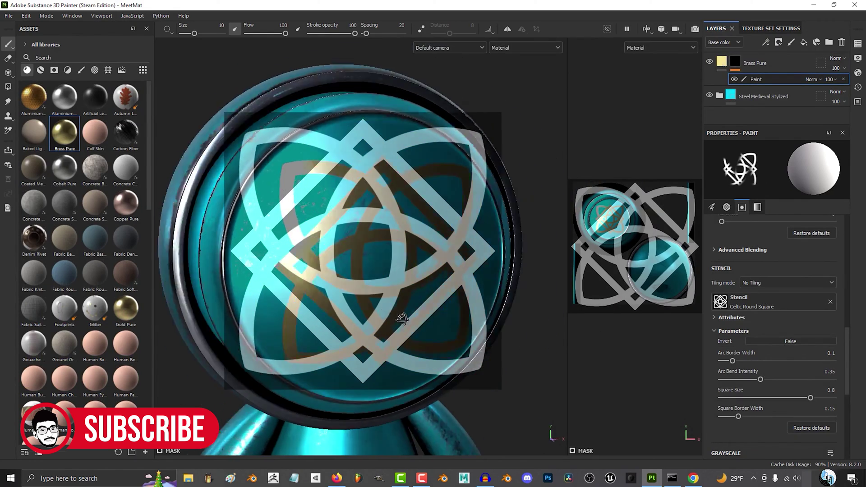
{"action": "left_click", "coordinate": [830, 302]}
{"action": "scroll", "coordinate": [447, 321], "scroll_direction": "down", "scroll_amount": 3}
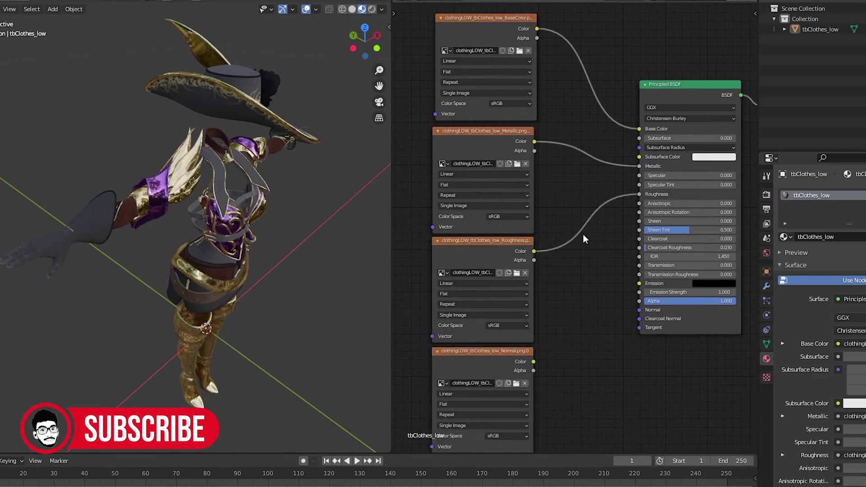
- Insert an Invert node on the Roughness link and set its Fac to 0.208
{"action": "key", "text": "shift+a"}
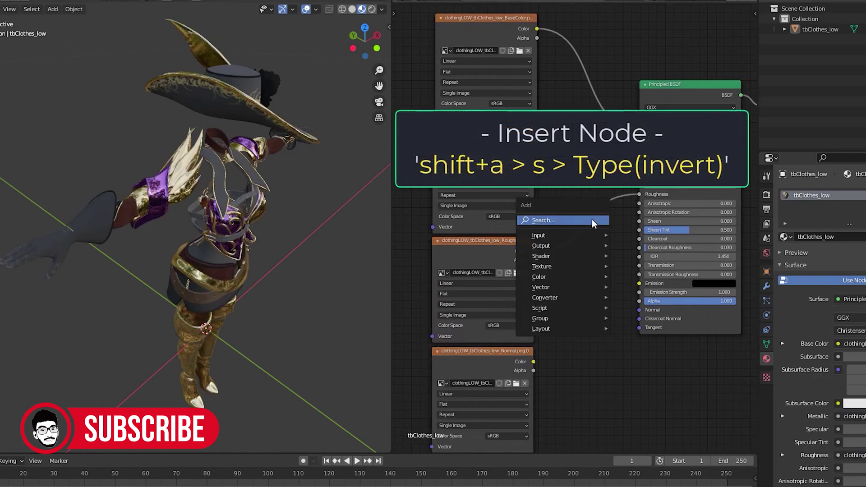
{"action": "type", "text": "sinvert"}
{"action": "key", "text": "Return"}
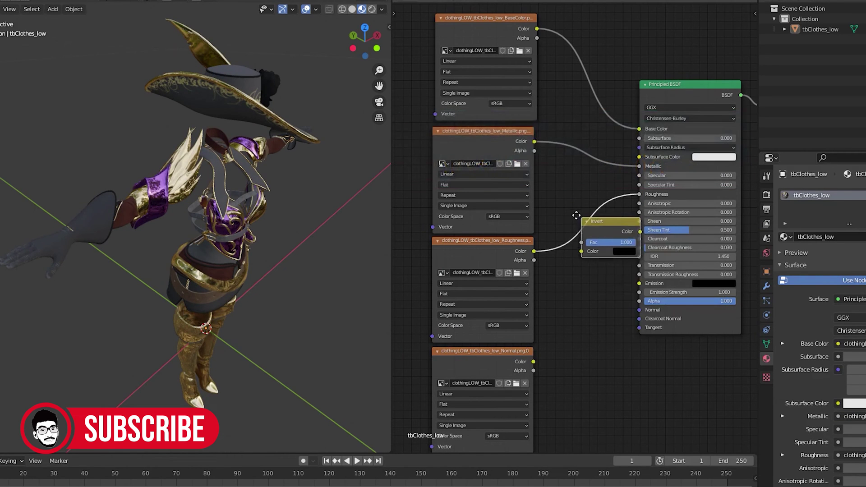
{"action": "left_click", "coordinate": [571, 209]}
{"action": "left_click_drag", "start_coordinate": [614, 235], "coordinate": [573, 235]}
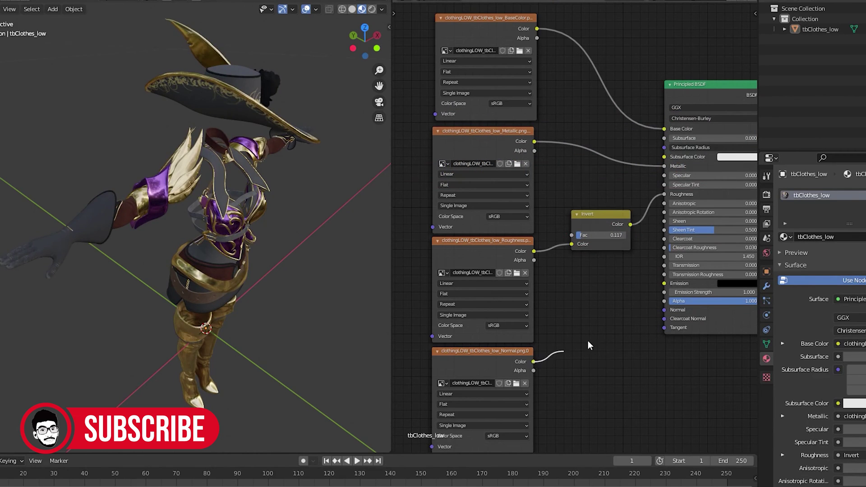
- Insert a Normal Map node on the normal texture's link to the shader and inspect the result
{"action": "left_click_drag", "start_coordinate": [589, 342], "coordinate": [664, 309]}
{"action": "key", "text": "shift+a"}
{"action": "type", "text": "s"}
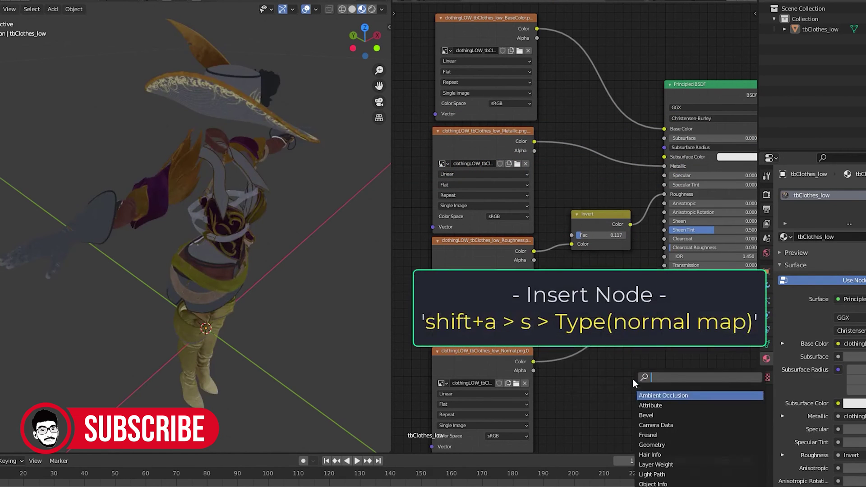
{"action": "type", "text": "normal map"}
{"action": "key", "text": "Return"}
{"action": "left_click", "coordinate": [620, 339]}
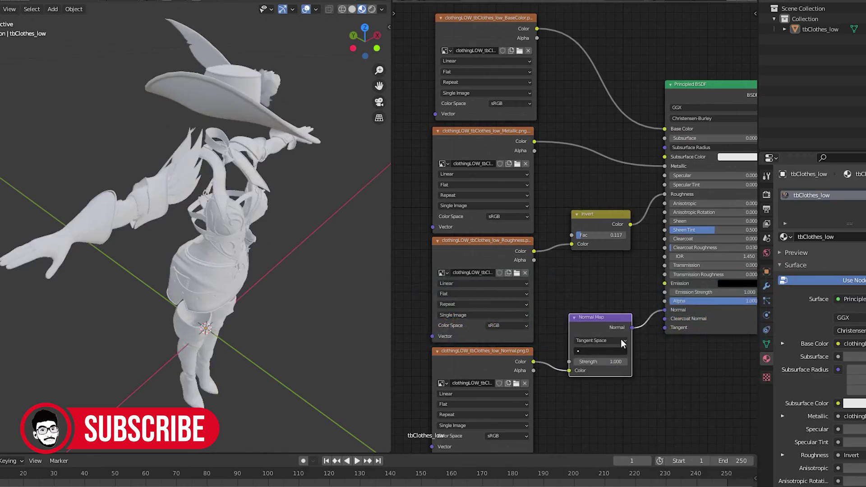
{"action": "middle_click_drag", "start_coordinate": [289, 189], "coordinate": [220, 173]}
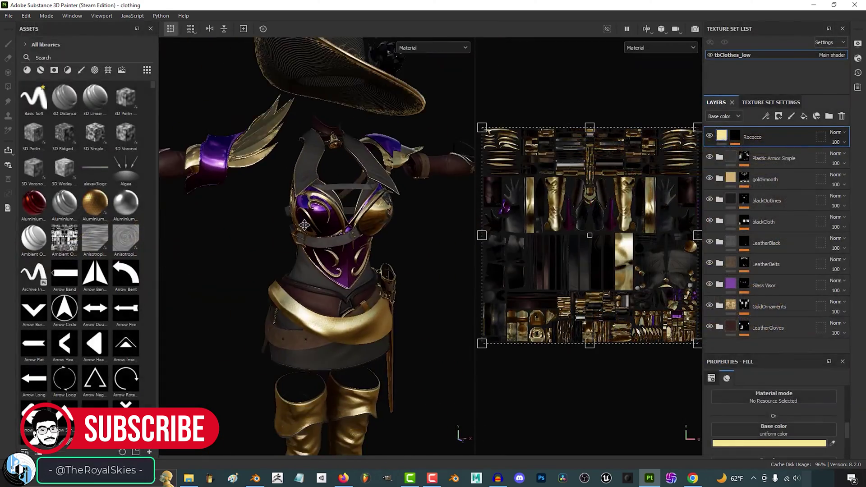
- Orbit the clothing model and give the Brass Pure layer a black mask
{"action": "scroll", "coordinate": [218, 246], "scroll_direction": "down", "scroll_amount": 3}
{"action": "mouse_move", "coordinate": [219, 246]}
{"action": "left_mouse_down", "text": "alt"}
{"action": "mouse_move", "coordinate": [381, 251]}
{"action": "mouse_move", "coordinate": [226, 265]}
{"action": "mouse_move", "coordinate": [199, 244]}
{"action": "mouse_move", "coordinate": [361, 238]}
{"action": "mouse_move", "coordinate": [172, 168]}
{"action": "left_mouse_up", "text": "alt"}
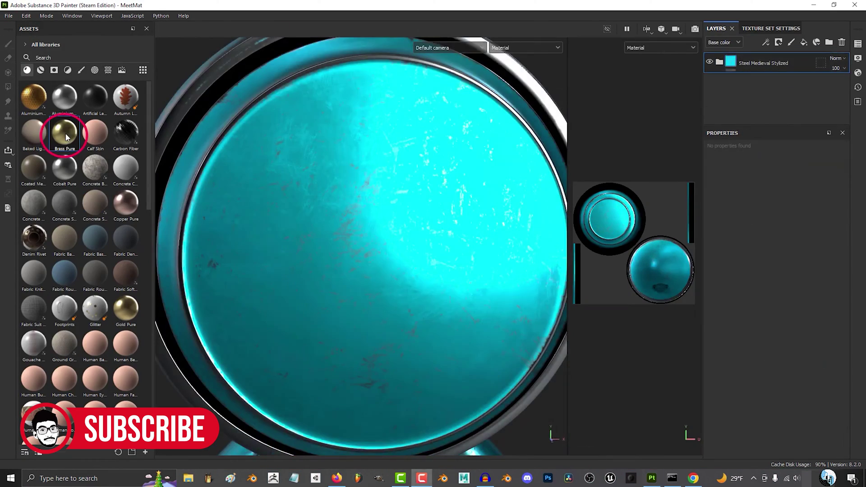
{"action": "left_click_drag", "start_coordinate": [64, 133], "coordinate": [404, 201]}
{"action": "right_click", "coordinate": [717, 70]}
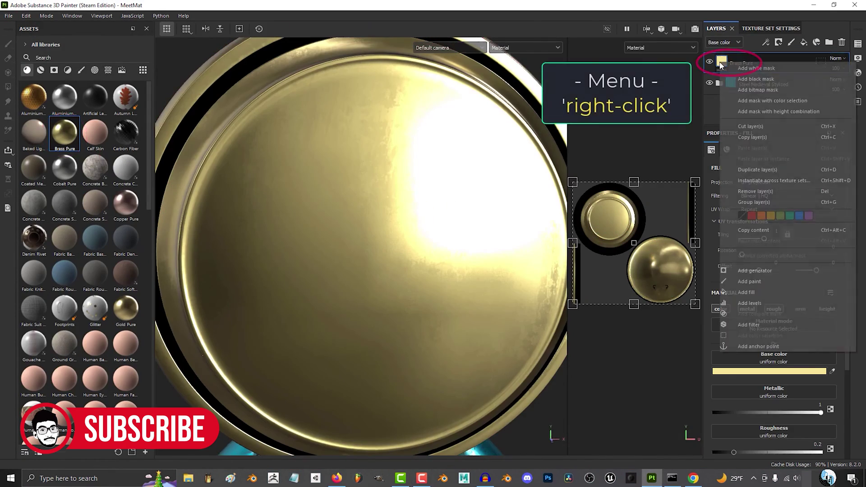
{"action": "left_click", "coordinate": [748, 79]}
- Add a paint layer inside the Brass Pure mask and choose a stencil for it
{"action": "right_click", "coordinate": [736, 65]}
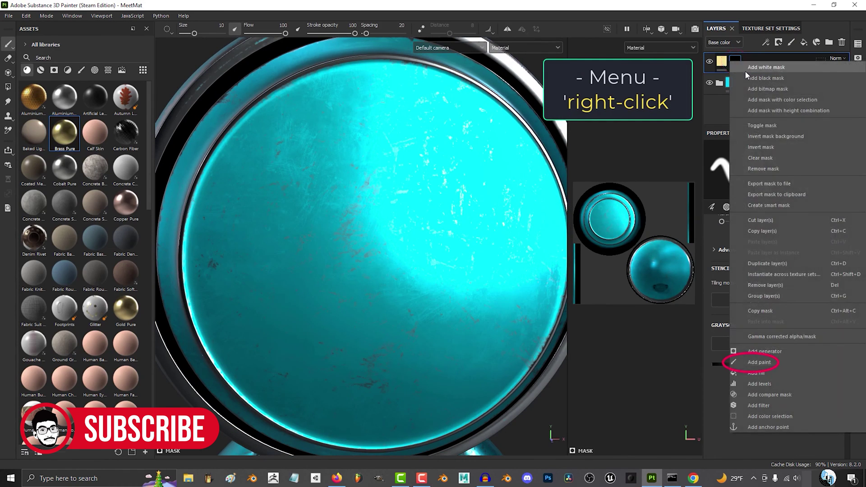
{"action": "left_click", "coordinate": [767, 363]}
{"action": "left_click", "coordinate": [786, 300]}
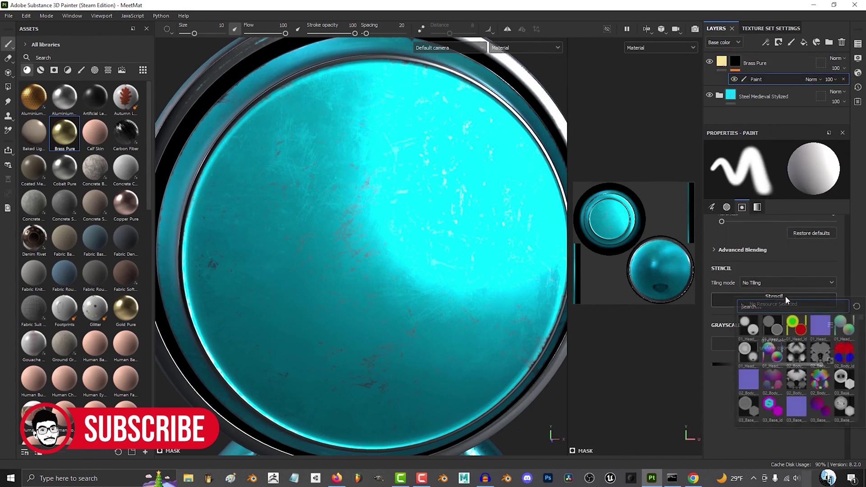
{"action": "scroll", "coordinate": [807, 352], "scroll_direction": "down", "scroll_amount": 4}
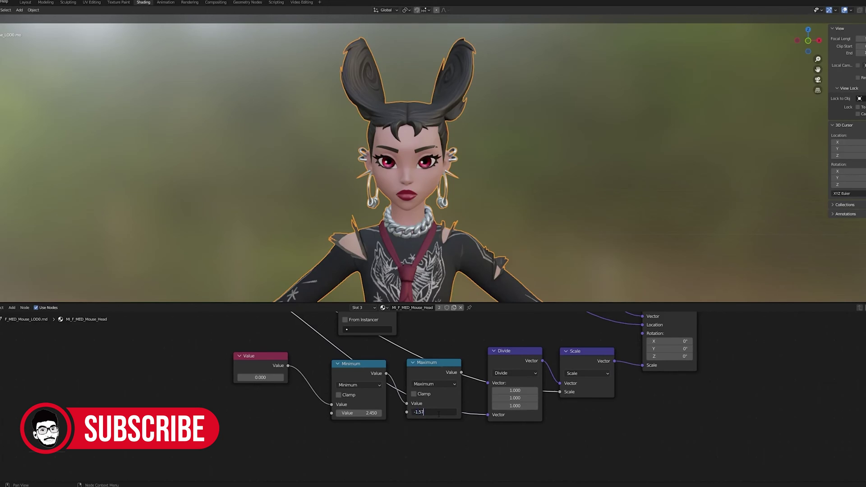
- Confirm Maximum at -1.570, make the Gradient Texture Spherical, and link Mix Color into D.png's Vector input
{"action": "key", "text": "Return"}
{"action": "middle_click_drag", "start_coordinate": [480, 350], "coordinate": [388, 363]}
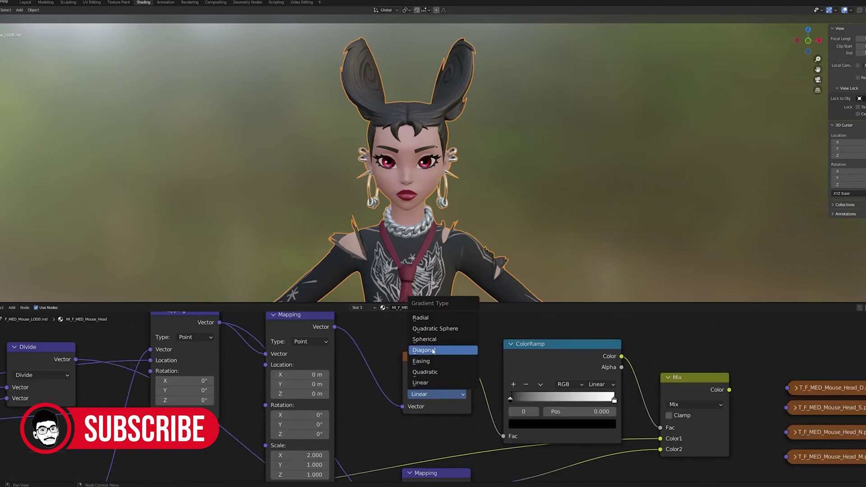
{"action": "left_click", "coordinate": [436, 351]}
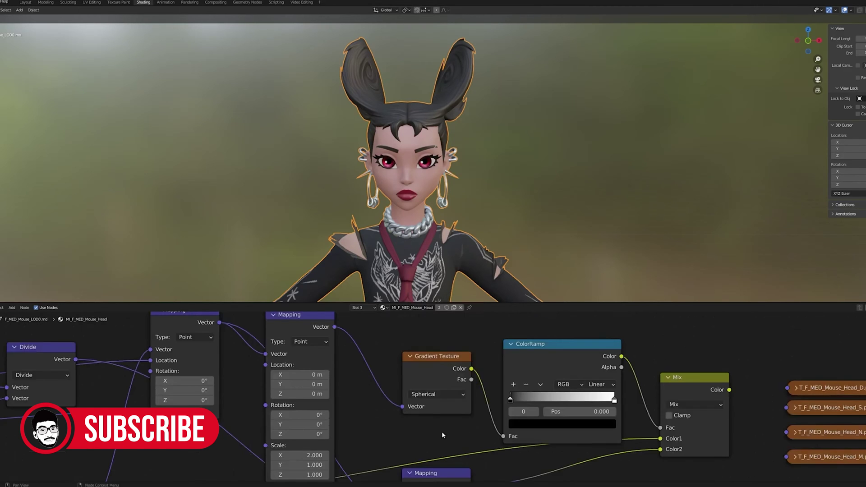
{"action": "middle_click_drag", "start_coordinate": [604, 383], "coordinate": [415, 361]}
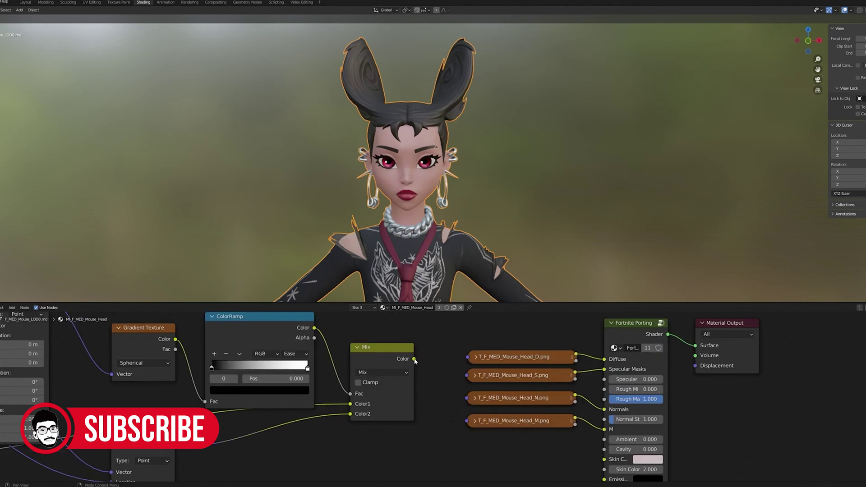
{"action": "left_click_drag", "start_coordinate": [468, 359], "coordinate": [468, 357]}
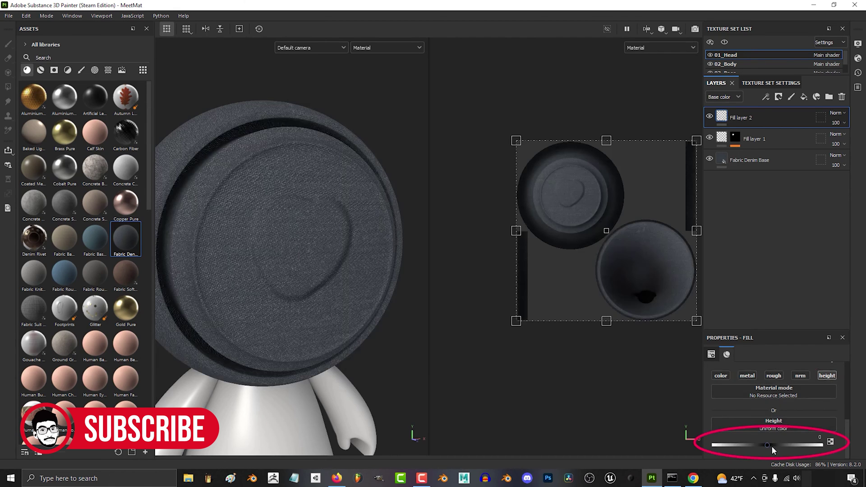
- Raise Fill layer 2's height to 0.5510 and give it a black mask filled from the Fill layer 1 mask anchor
{"action": "left_click_drag", "start_coordinate": [772, 450], "coordinate": [799, 449]}
{"action": "right_click", "coordinate": [721, 112]}
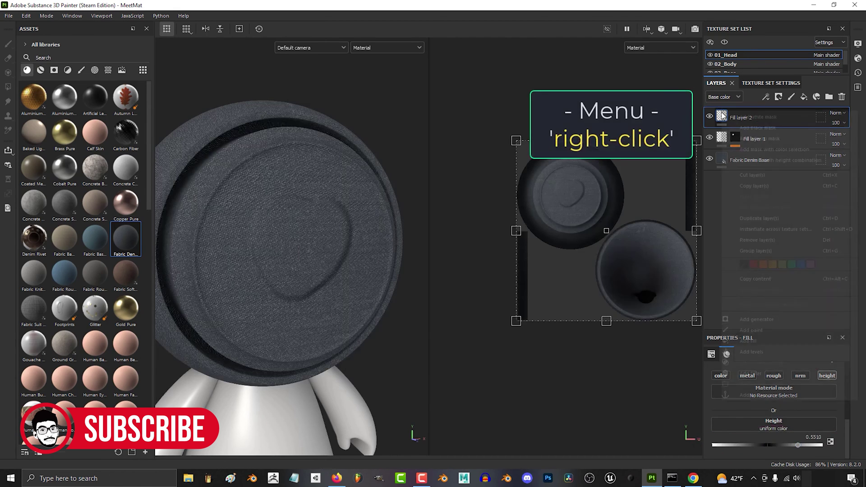
{"action": "left_click", "coordinate": [769, 128]}
{"action": "right_click", "coordinate": [736, 114]}
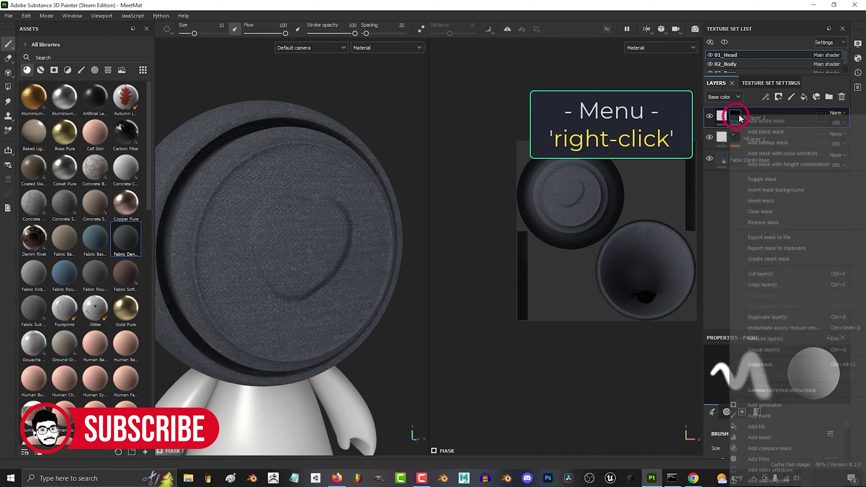
{"action": "left_click", "coordinate": [748, 368]}
{"action": "left_click", "coordinate": [776, 392]}
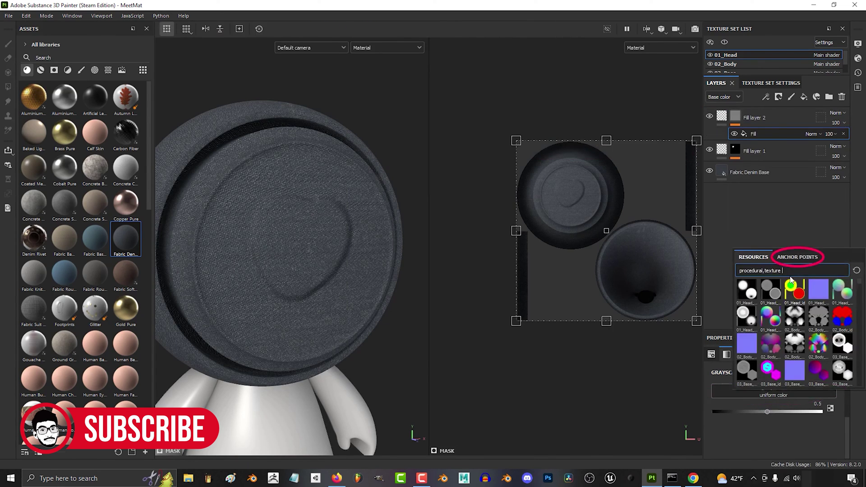
{"action": "left_click", "coordinate": [794, 257]}
{"action": "left_click", "coordinate": [767, 271]}
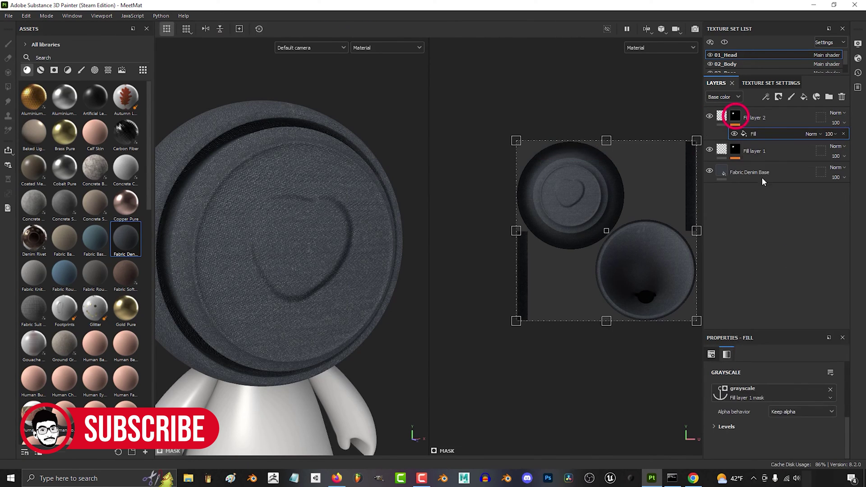
- Add a Mask Outline filter to Fill layer 2's mask
{"action": "right_click", "coordinate": [735, 116]}
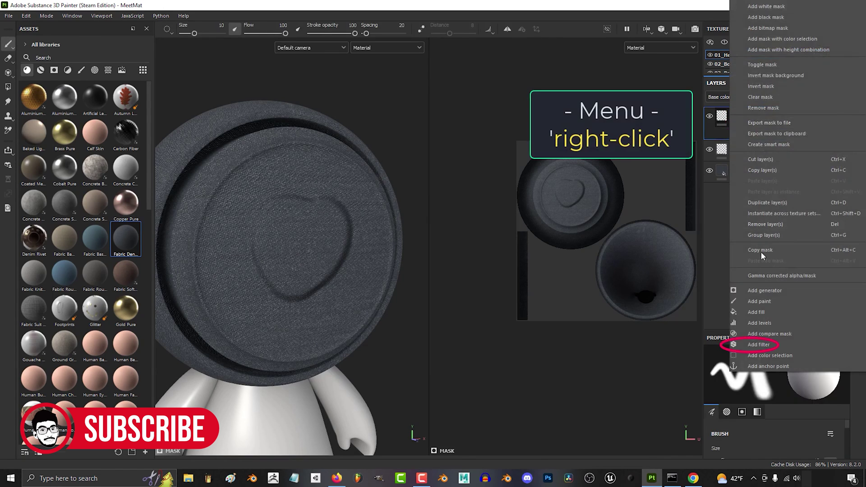
{"action": "left_click", "coordinate": [772, 346]}
{"action": "left_click", "coordinate": [769, 379]}
{"action": "left_click", "coordinate": [750, 277]}
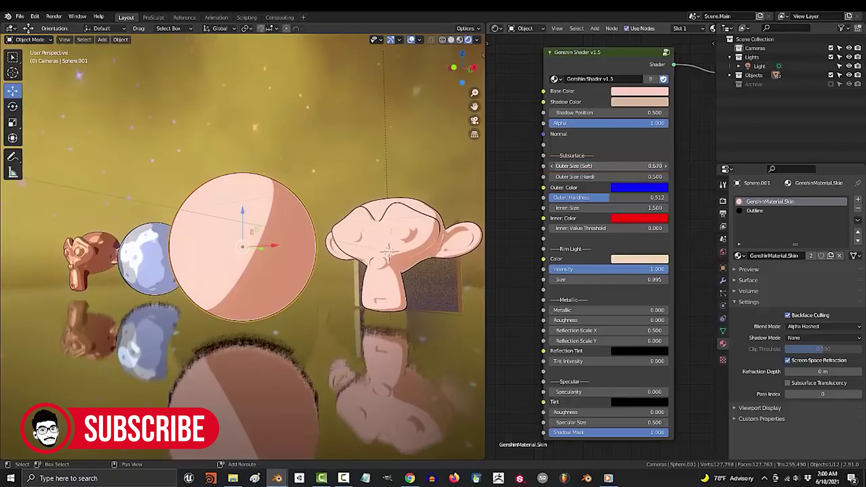
- Widen the sphere's outer rim shading and change its colour to orange
{"action": "mouse_move", "coordinate": [609, 166]}
{"action": "left_mouse_down"}
{"action": "mouse_move", "coordinate": [677, 166]}
{"action": "mouse_move", "coordinate": [622, 165]}
{"action": "mouse_move", "coordinate": [645, 165]}
{"action": "left_mouse_up"}
{"action": "left_click", "coordinate": [630, 188]}
{"action": "mouse_move", "coordinate": [657, 94]}
{"action": "left_mouse_down"}
{"action": "mouse_move", "coordinate": [652, 115]}
{"action": "mouse_move", "coordinate": [629, 105]}
{"action": "mouse_move", "coordinate": [637, 113]}
{"action": "mouse_move", "coordinate": [642, 99]}
{"action": "left_mouse_up"}
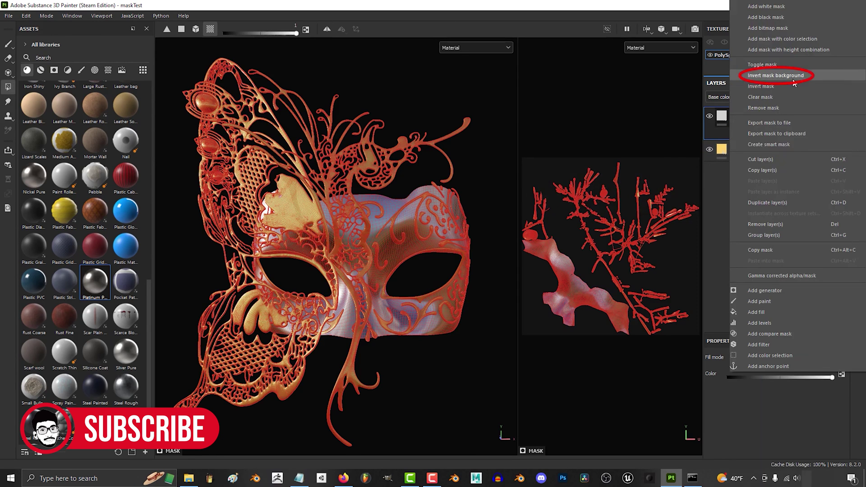
- Clear the painted mask on the Platinum Pure layer, then remove the mask
{"action": "left_click", "coordinate": [802, 104]}
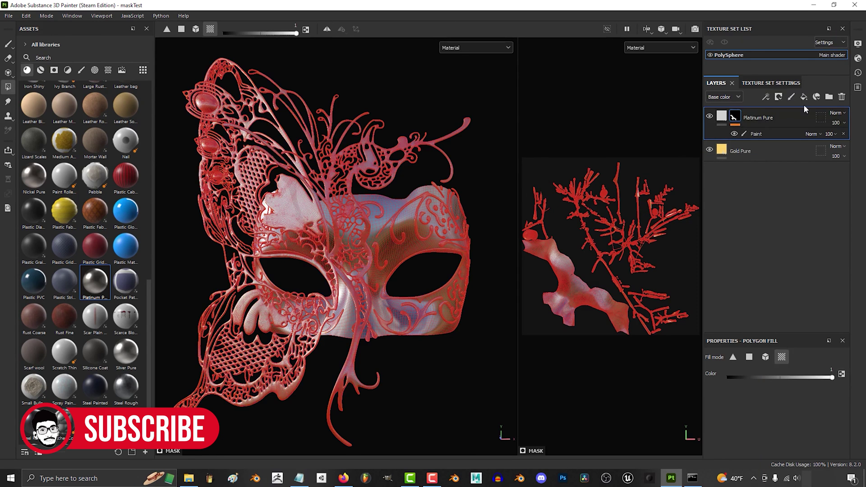
{"action": "right_click", "coordinate": [734, 119]}
{"action": "left_click", "coordinate": [780, 96]}
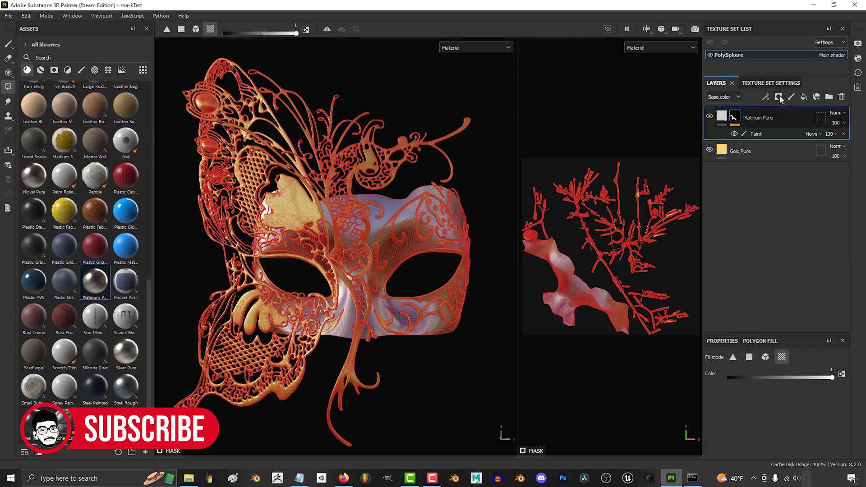
{"action": "right_click", "coordinate": [735, 115]}
{"action": "left_click", "coordinate": [787, 226]}
{"action": "right_click", "coordinate": [737, 115]}
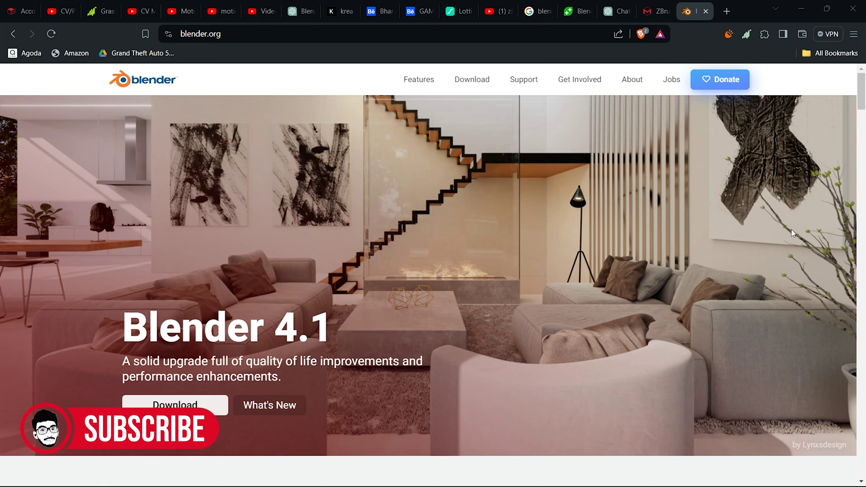
- Scroll down through the Substance 3D Painter product page
{"action": "scroll", "coordinate": [791, 231], "scroll_direction": "down", "scroll_amount": 4}
{"action": "scroll", "coordinate": [790, 234], "scroll_direction": "down", "scroll_amount": 10}
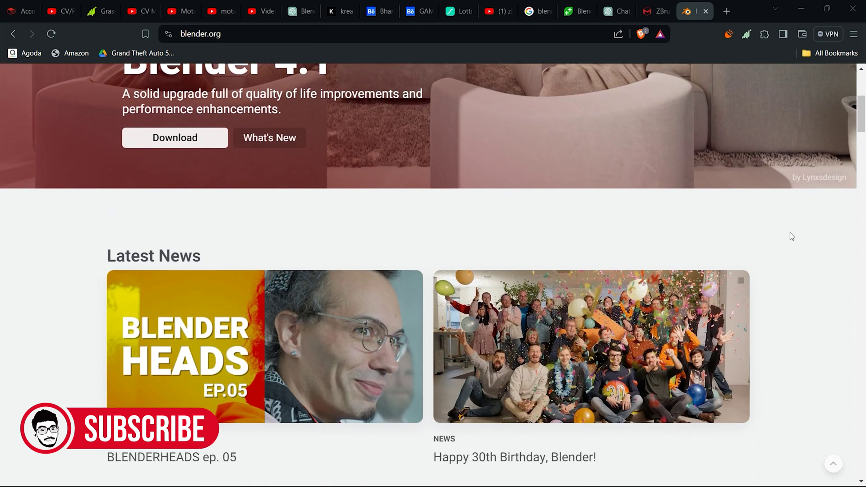
{"action": "scroll", "coordinate": [790, 239], "scroll_direction": "down", "scroll_amount": 10}
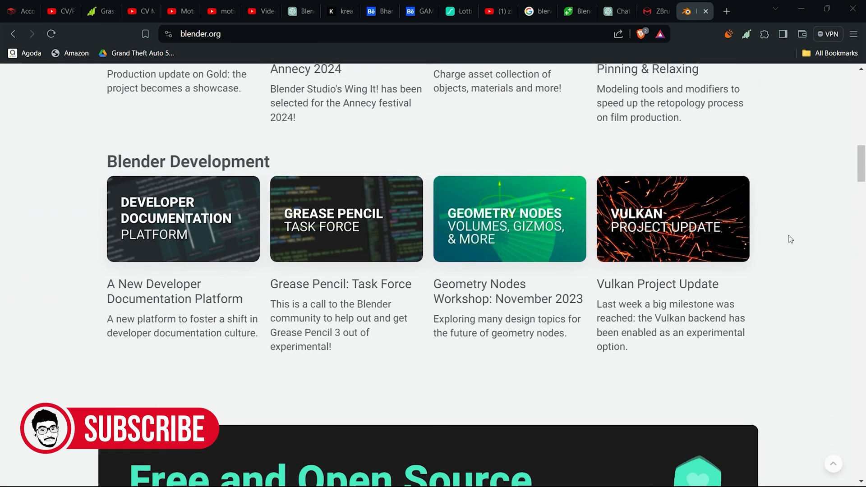
{"action": "scroll", "coordinate": [789, 243], "scroll_direction": "down", "scroll_amount": 4}
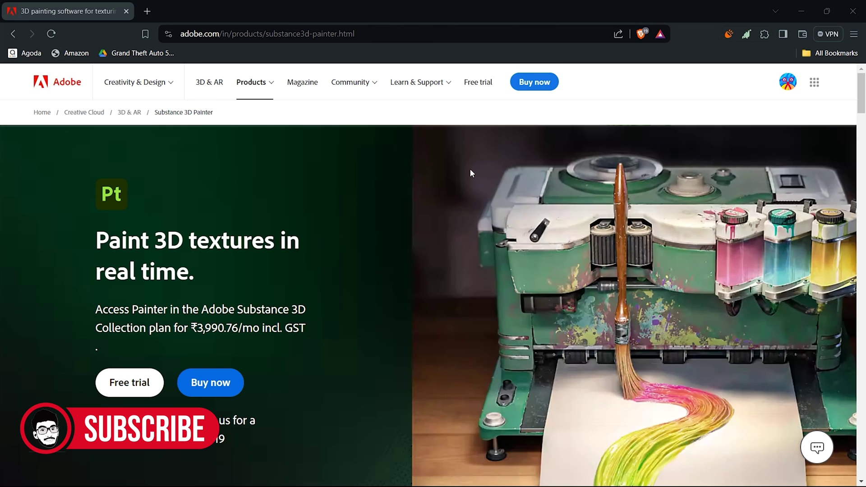
{"action": "scroll", "coordinate": [453, 166], "scroll_direction": "down", "scroll_amount": 1}
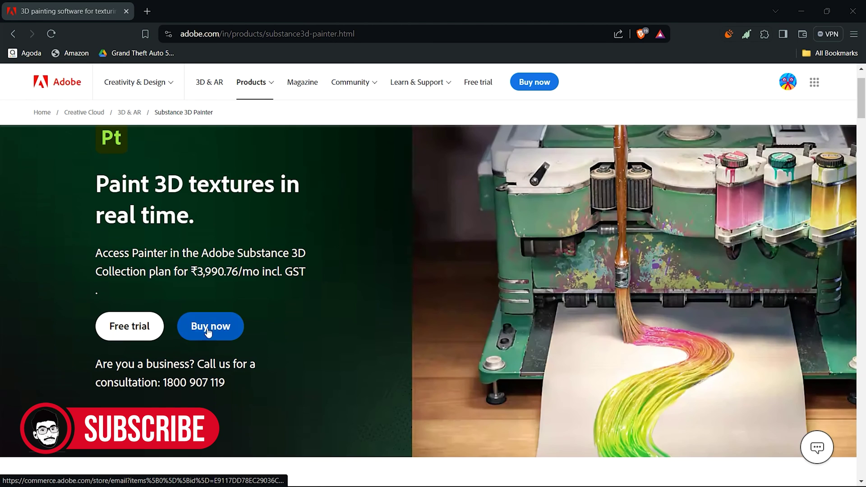
{"action": "scroll", "coordinate": [269, 318], "scroll_direction": "down", "scroll_amount": 6}
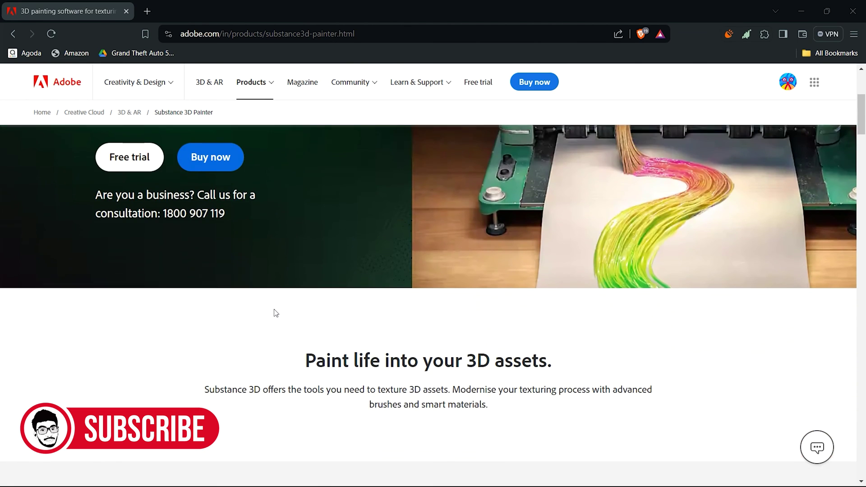
{"action": "scroll", "coordinate": [276, 313], "scroll_direction": "down", "scroll_amount": 8}
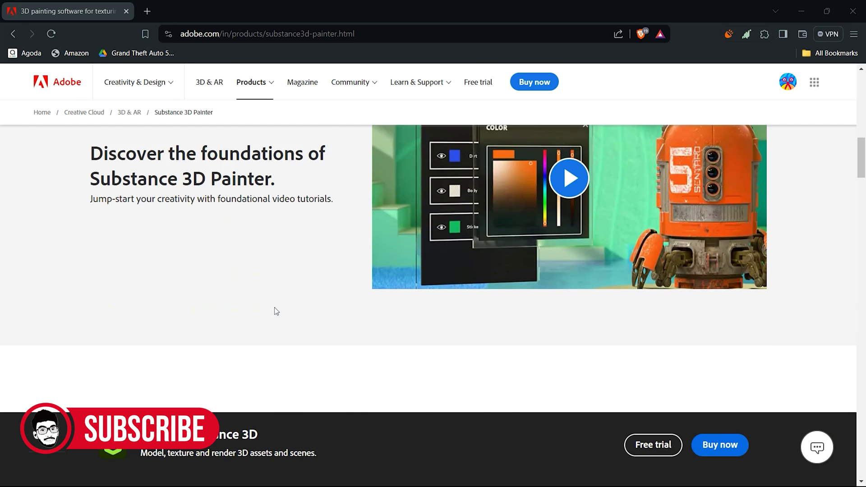
{"action": "scroll", "coordinate": [347, 286], "scroll_direction": "down", "scroll_amount": 5}
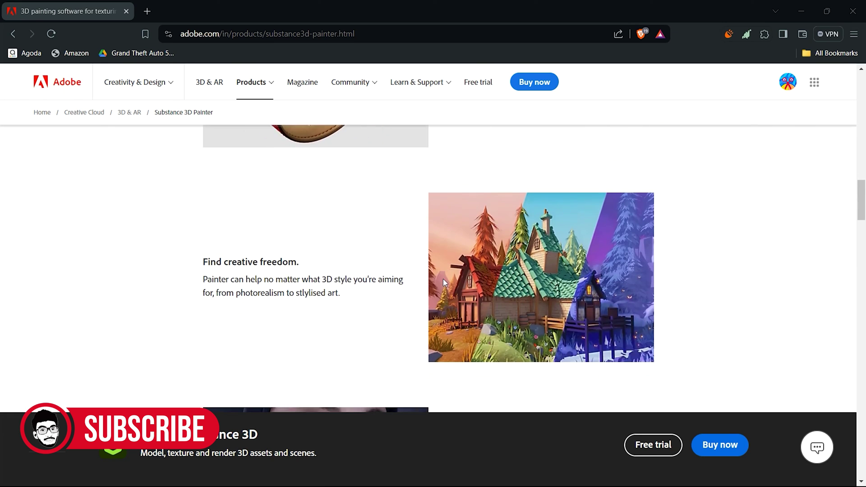